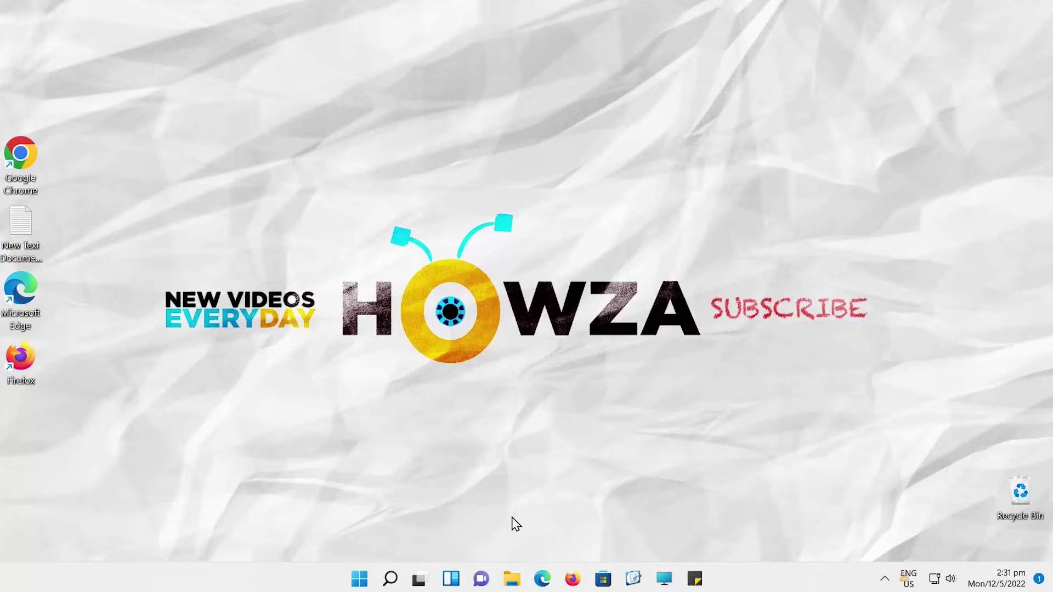
Launch Outlook from Windows Search and open Junk E-mail Options from the Home Junk menu.
click(390, 579)
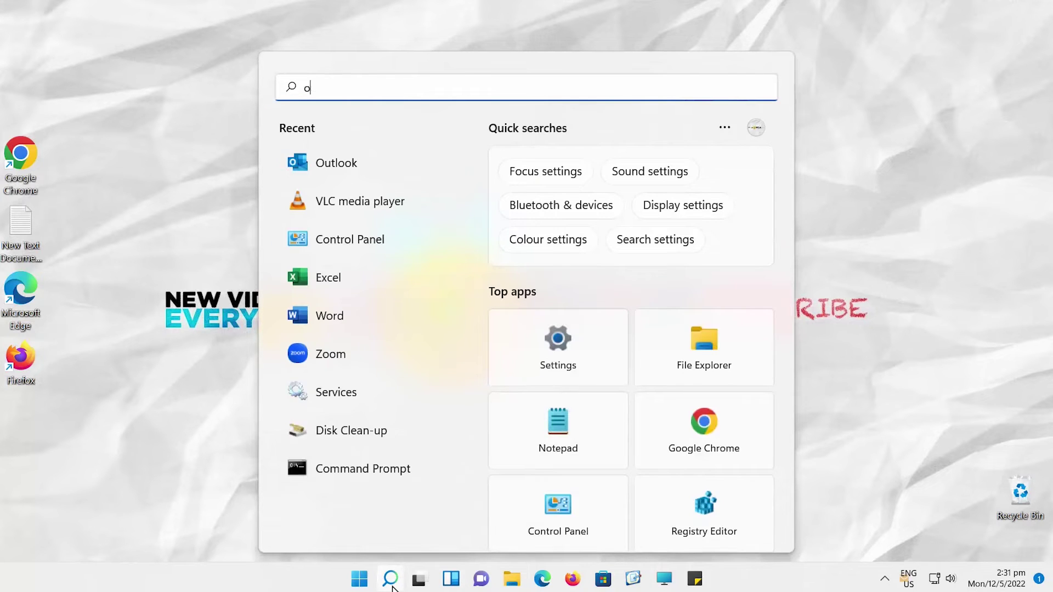
text(ou)
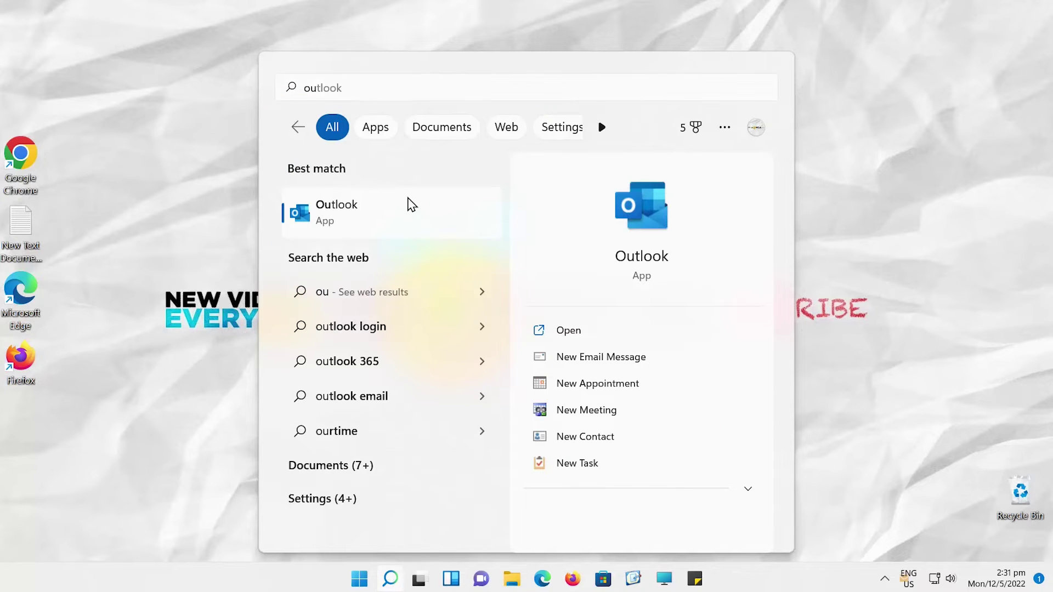
click(412, 210)
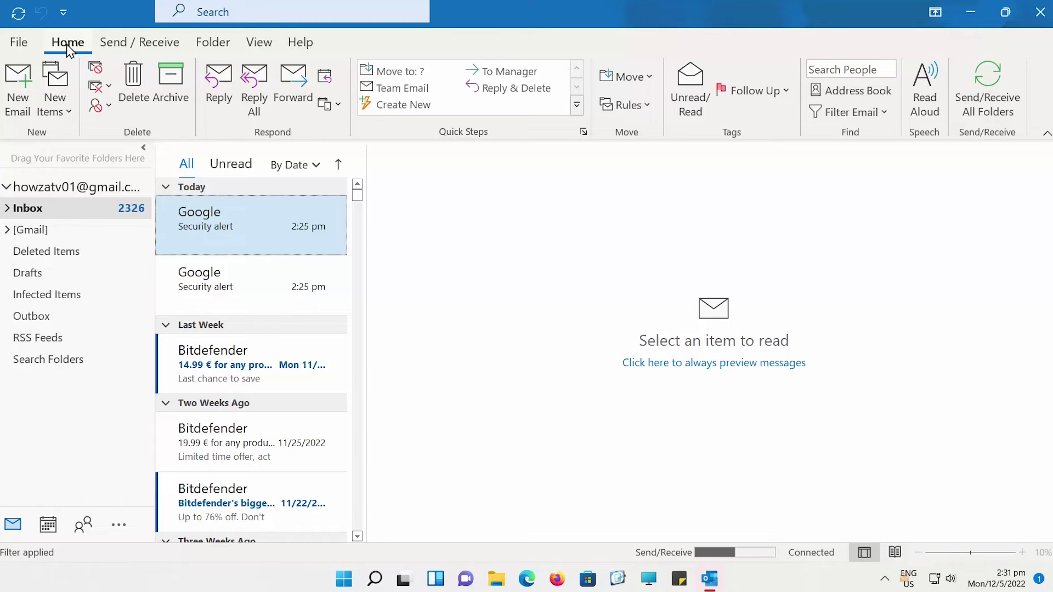
click(107, 108)
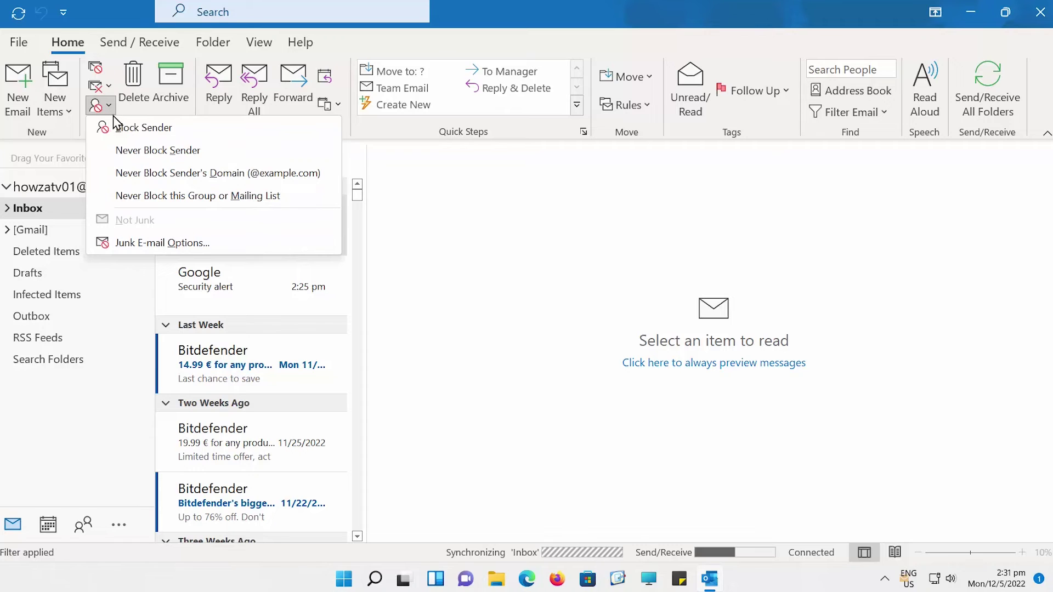
click(161, 242)
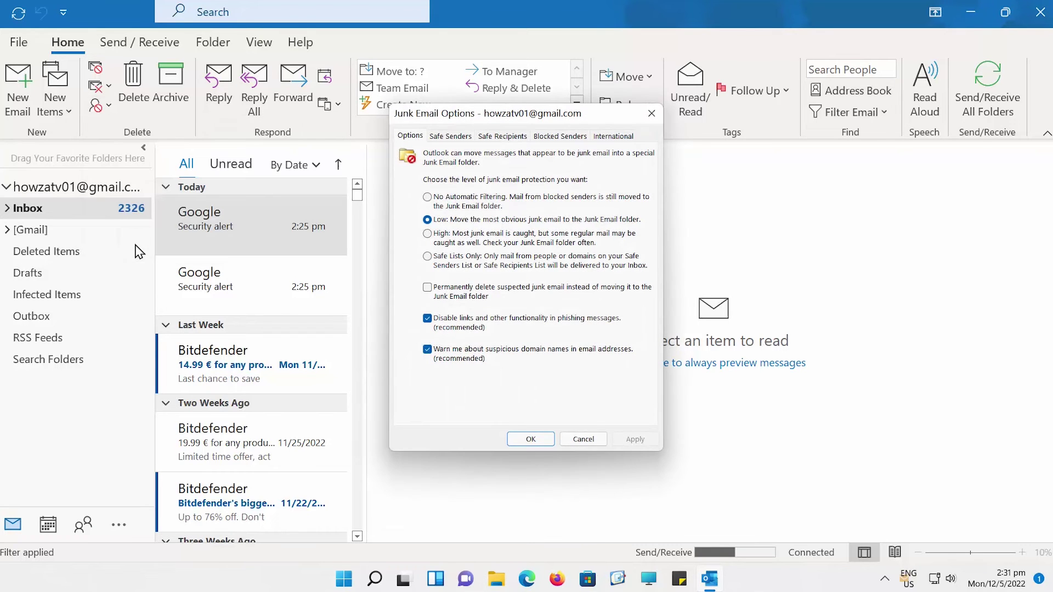
Switch junk protection from Low to No Automatic Filtering, apply it, and confirm with OK.
click(468, 206)
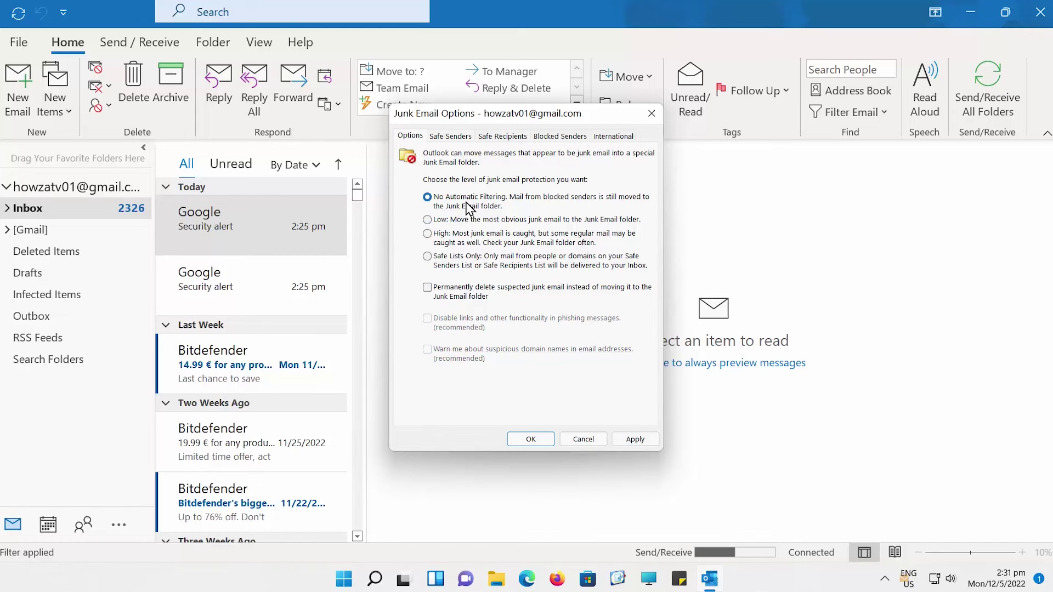
click(635, 439)
click(531, 439)
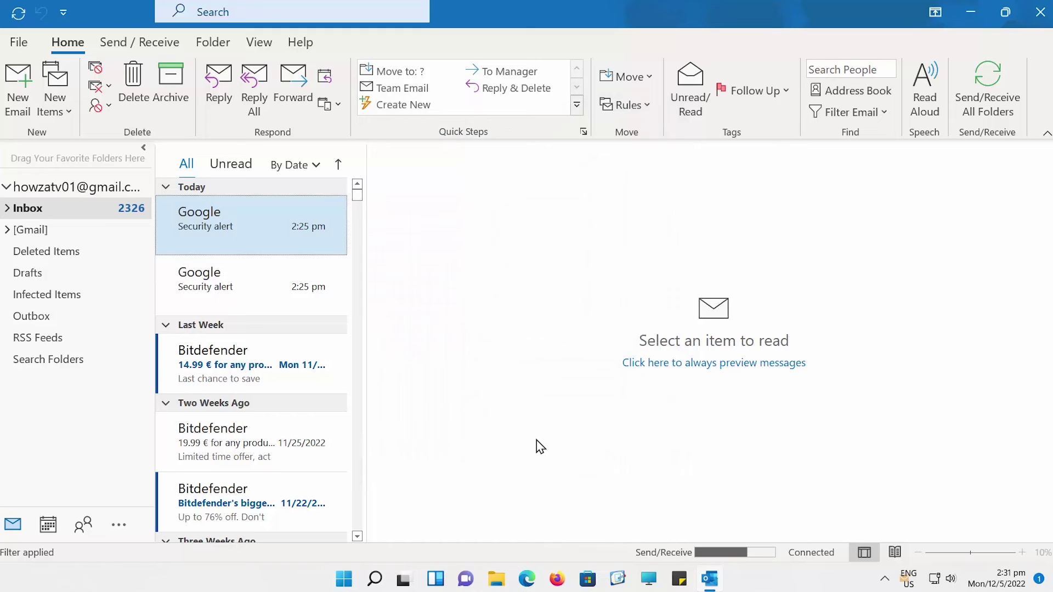